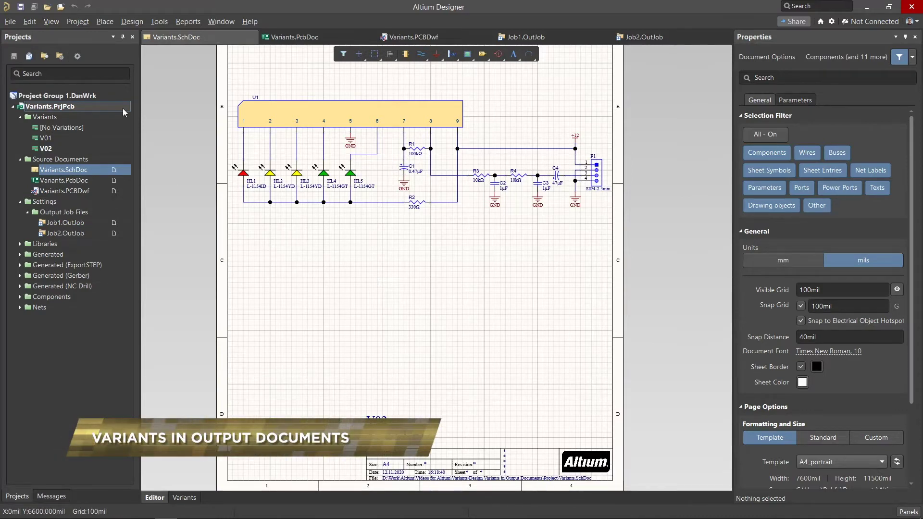
- Review the project's variant management overview and close it
click(77, 22)
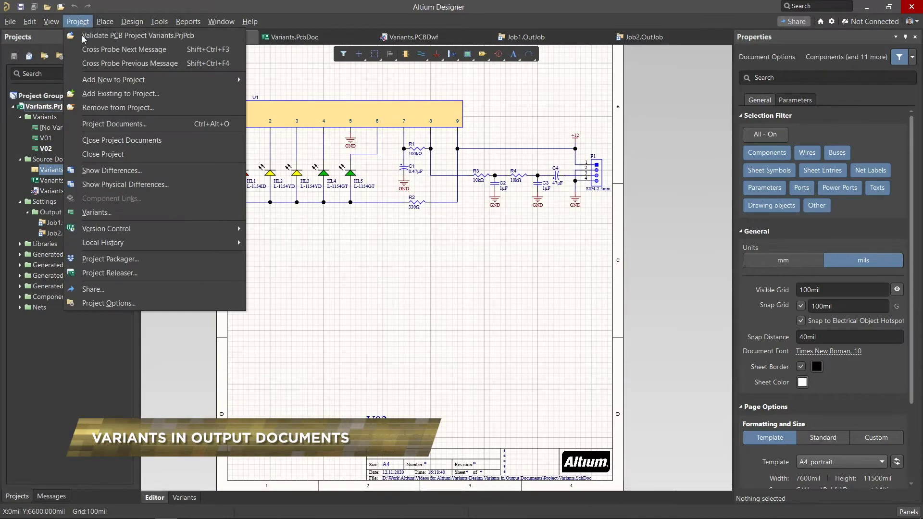
click(97, 213)
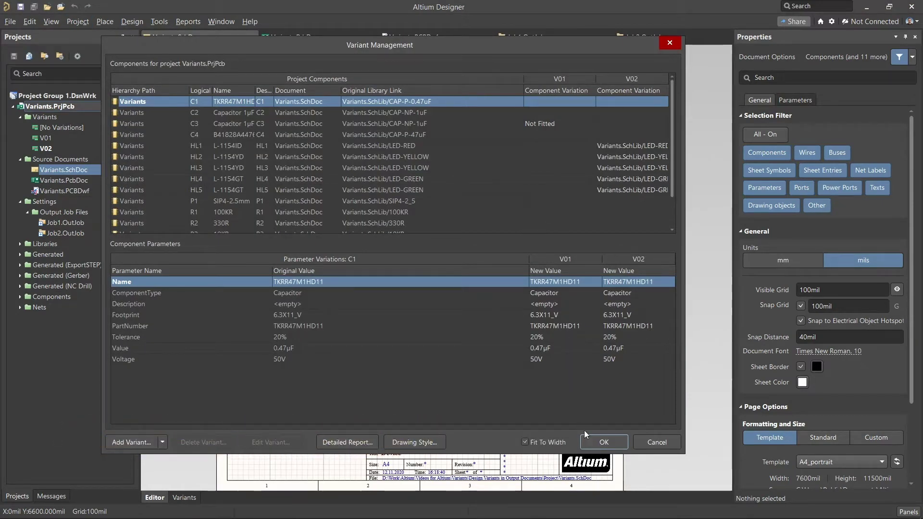
click(591, 441)
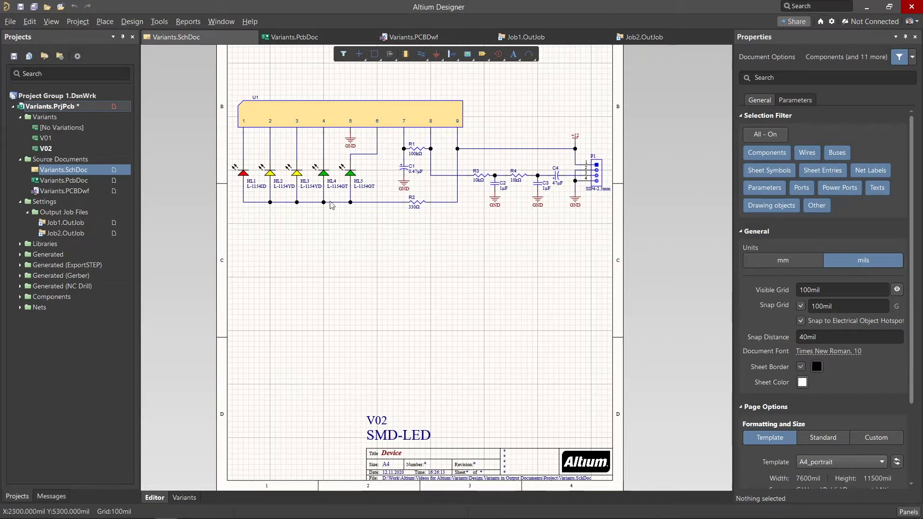
- Generate the bill of materials report and compare it for variants V01 and V02
click(192, 22)
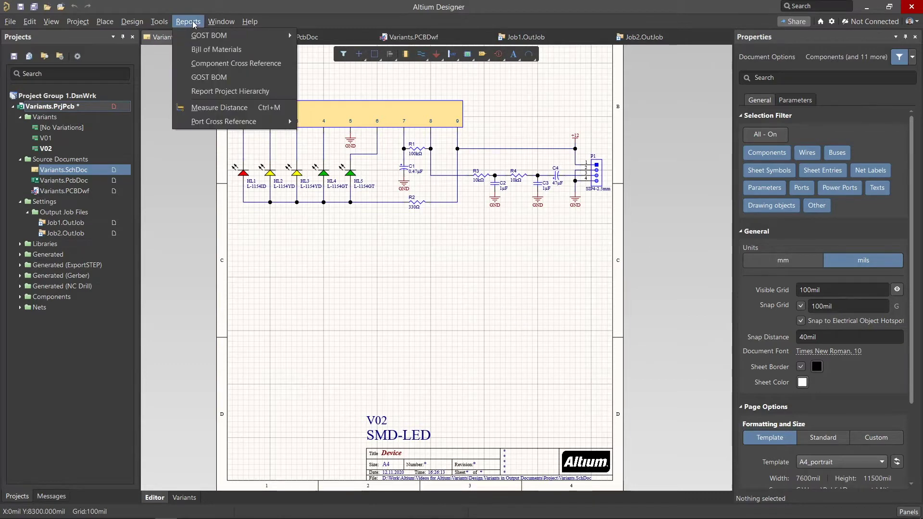
click(201, 49)
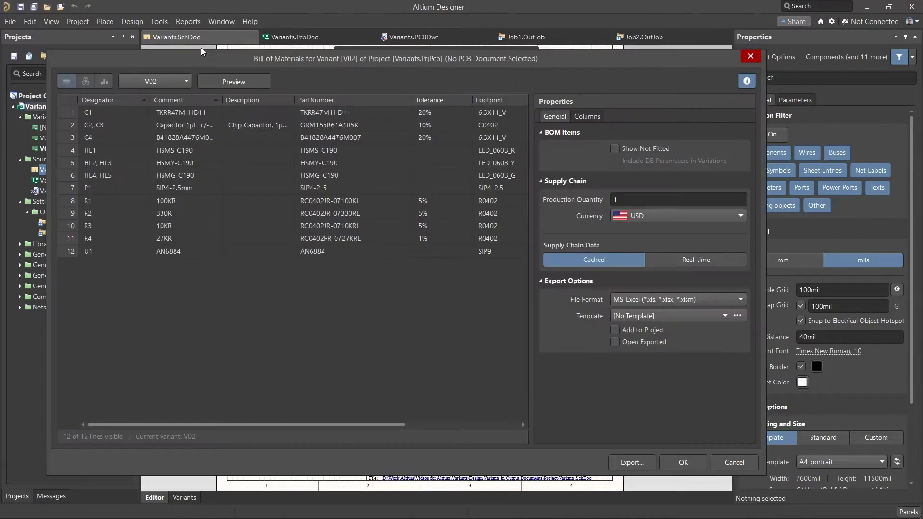
click(177, 79)
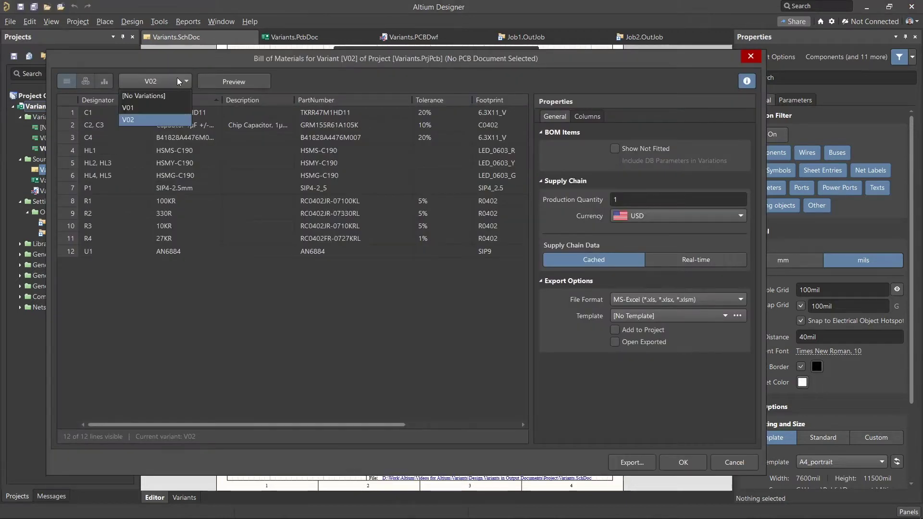
click(151, 106)
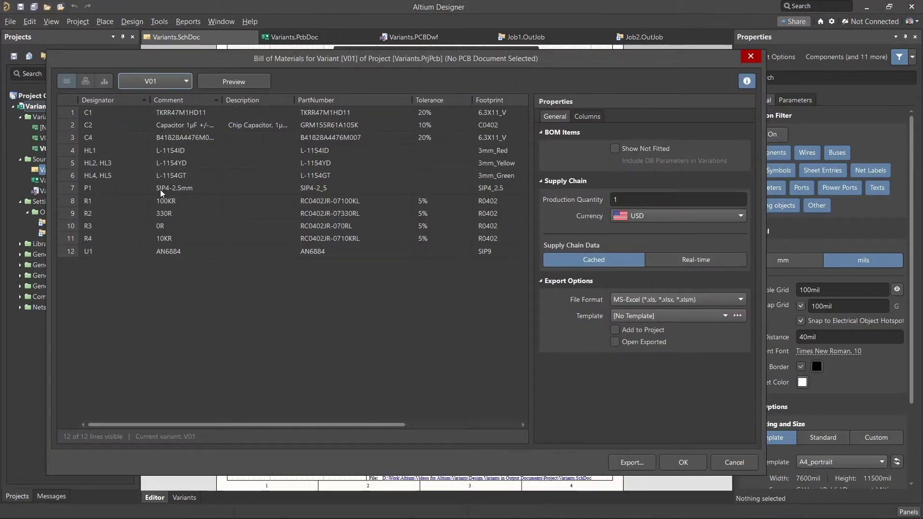
click(162, 79)
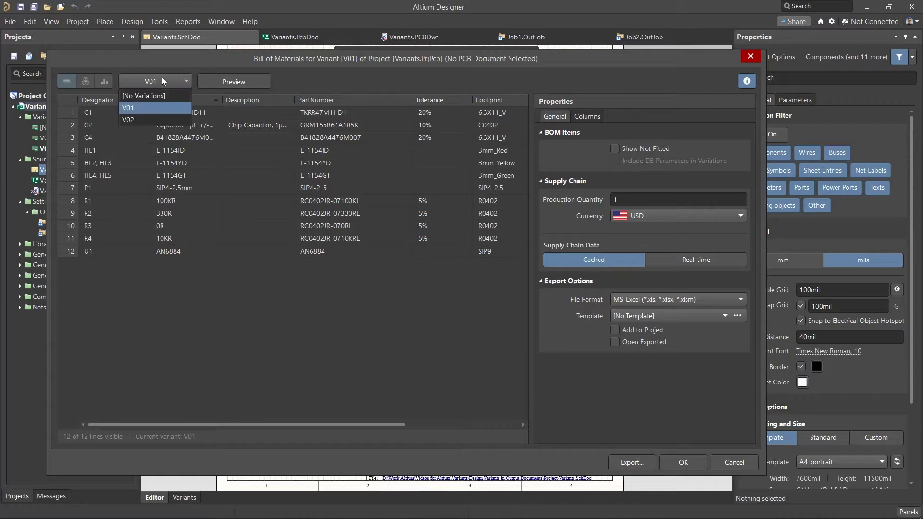
click(141, 120)
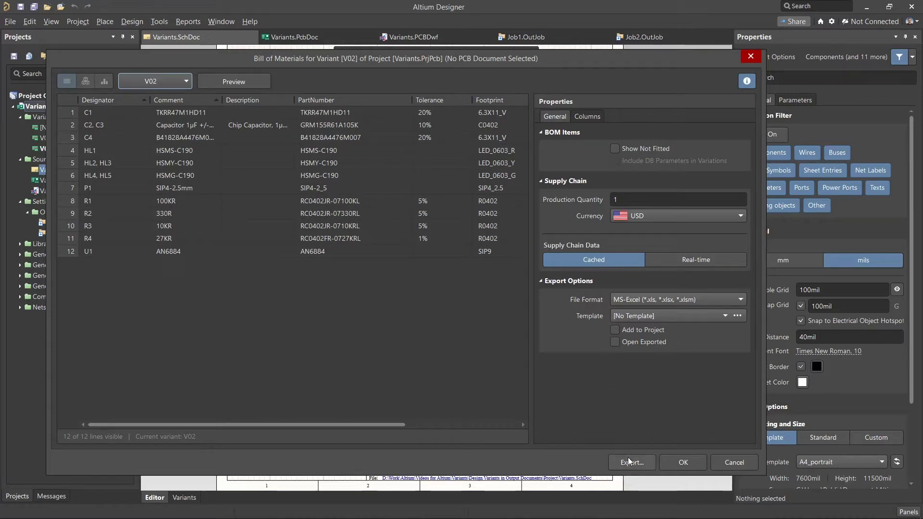
click(692, 466)
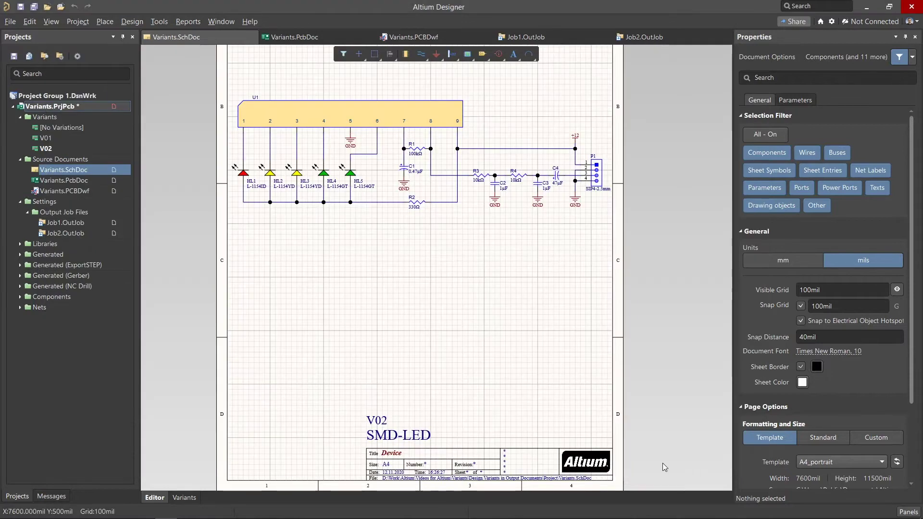
- Switch the schematic to variant view, activate V01, and check it in print preview
click(192, 499)
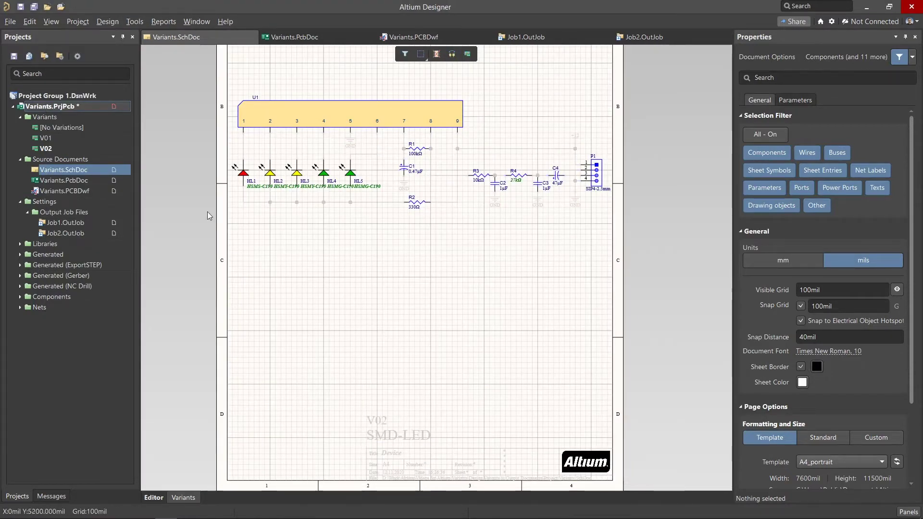
double_click(45, 139)
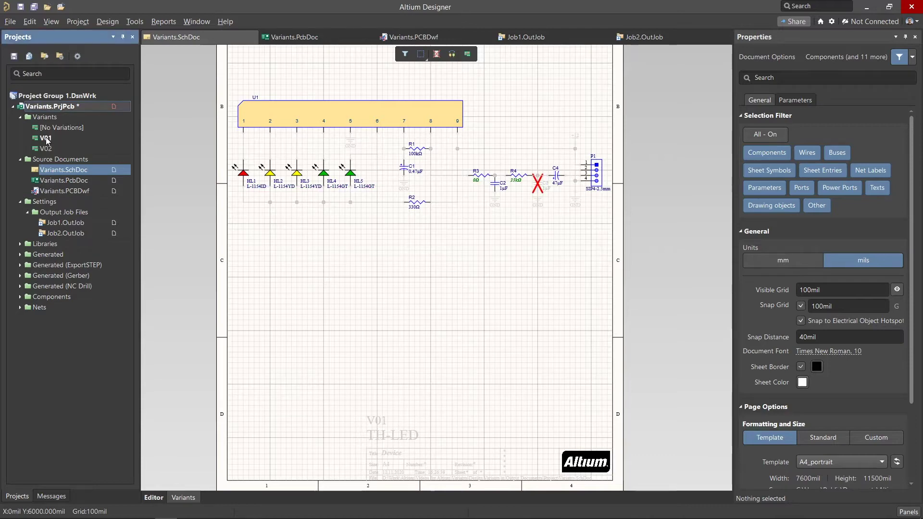
click(10, 22)
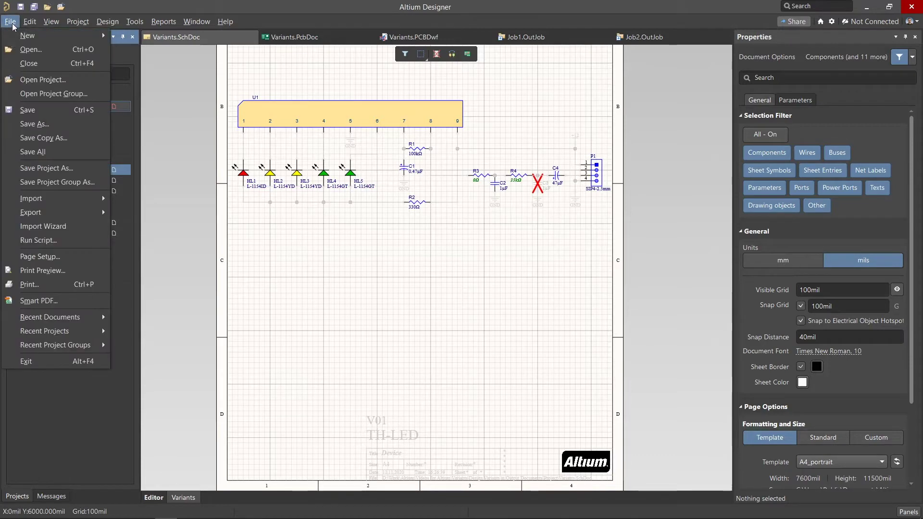
click(42, 270)
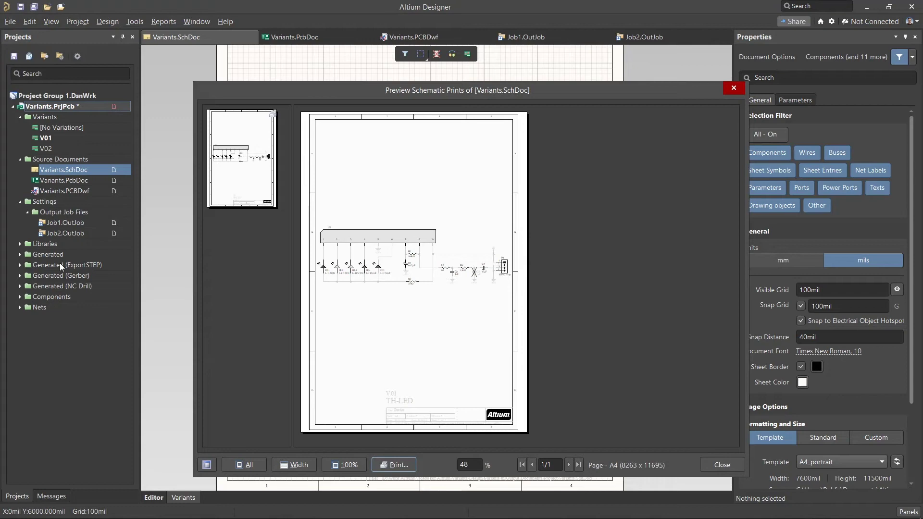
ctrl+scroll(365, 275, up, 3)
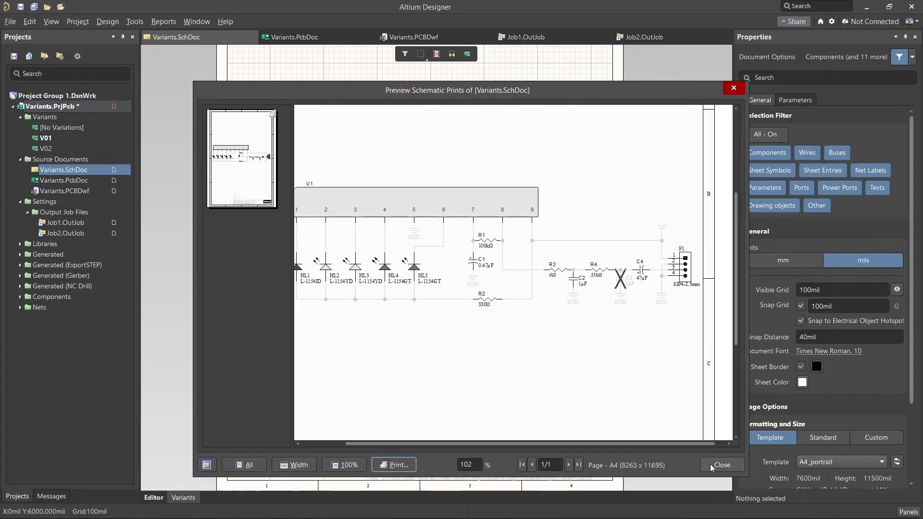
click(710, 465)
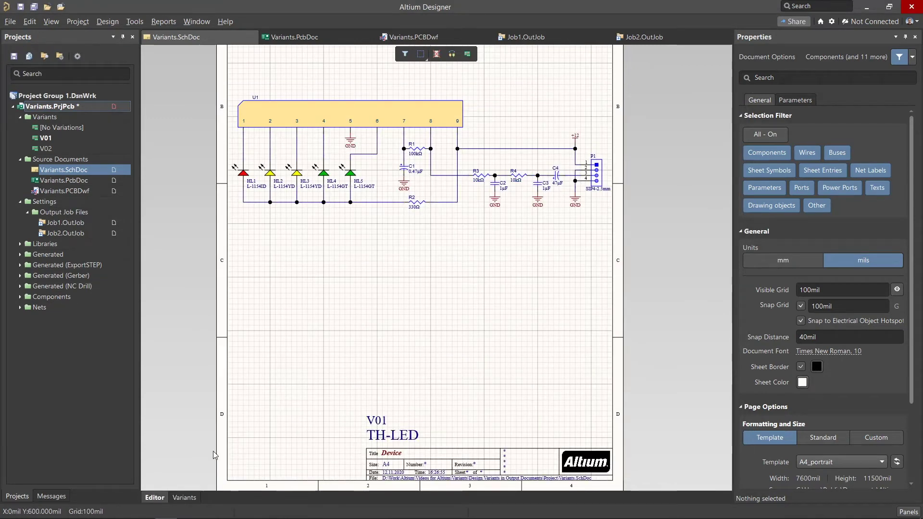
- Start a Smart PDF export limited to the Variants.SchDoc schematic
click(10, 21)
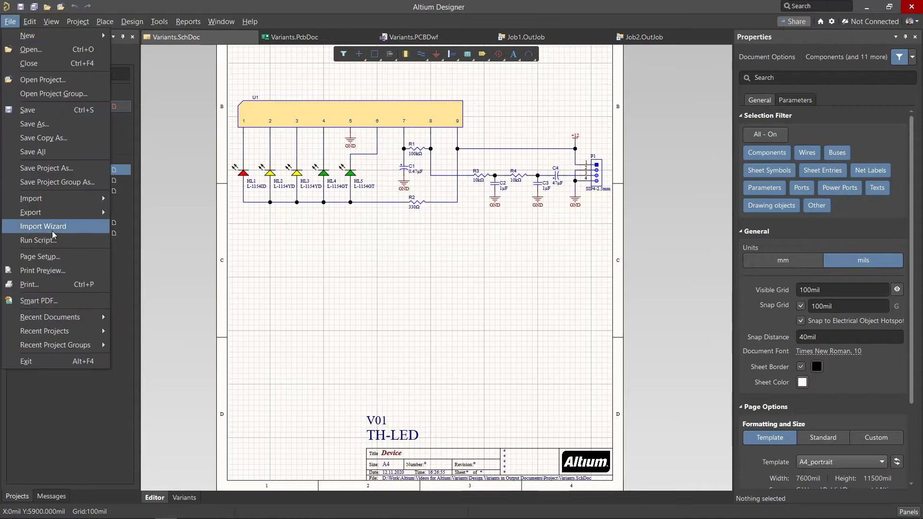
click(54, 299)
click(600, 411)
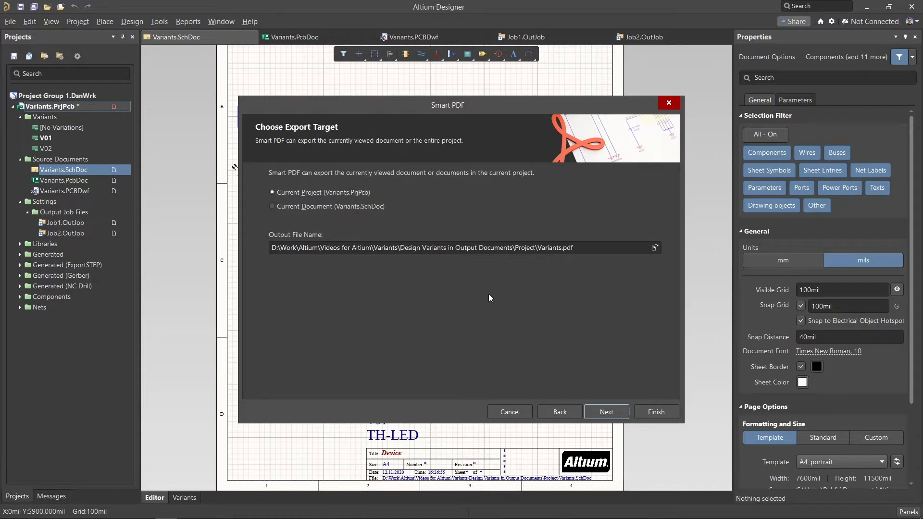
click(604, 410)
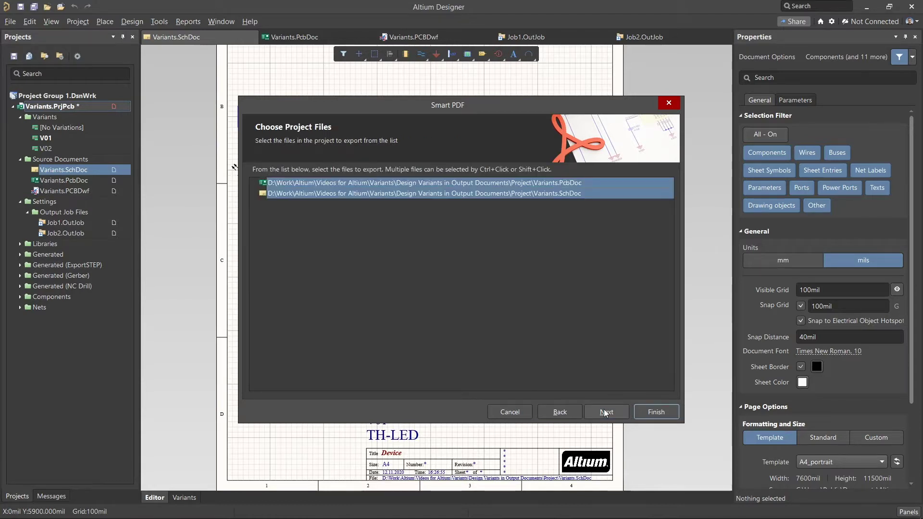
click(437, 193)
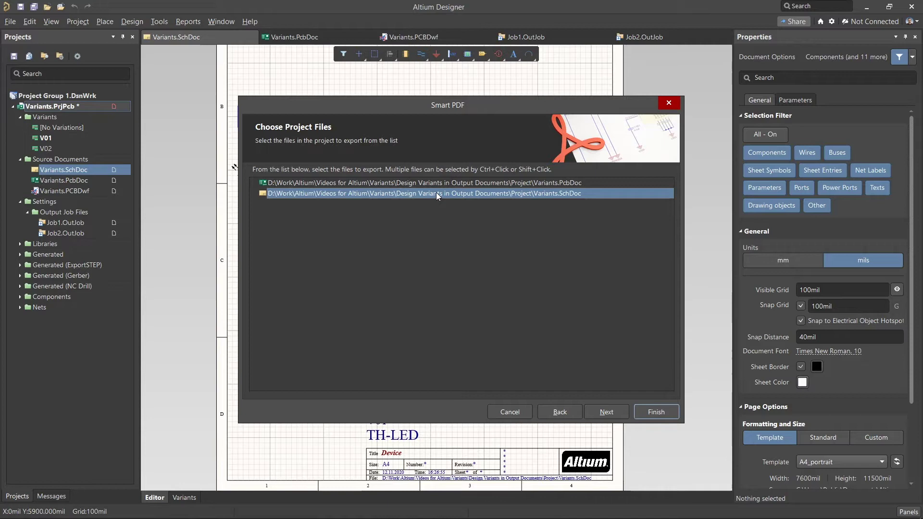
click(600, 411)
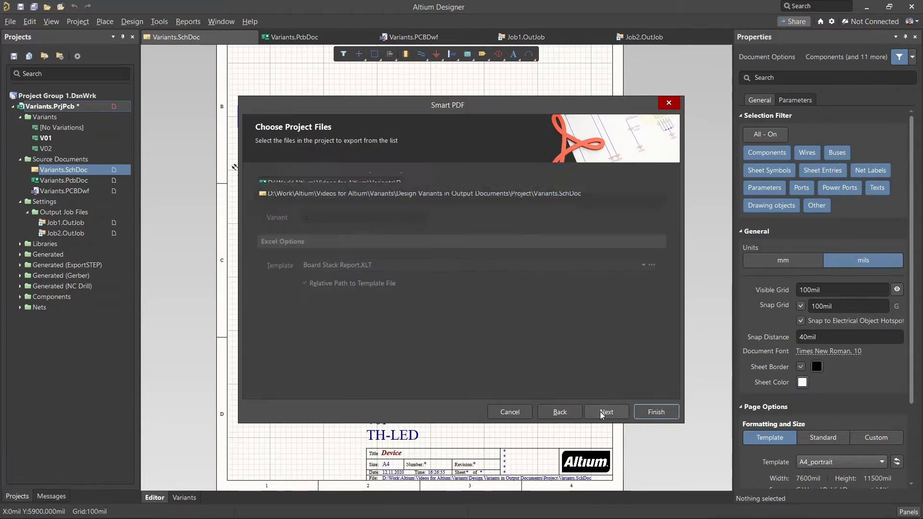
- Leave the bill of materials export off and continue to the structure settings
click(275, 178)
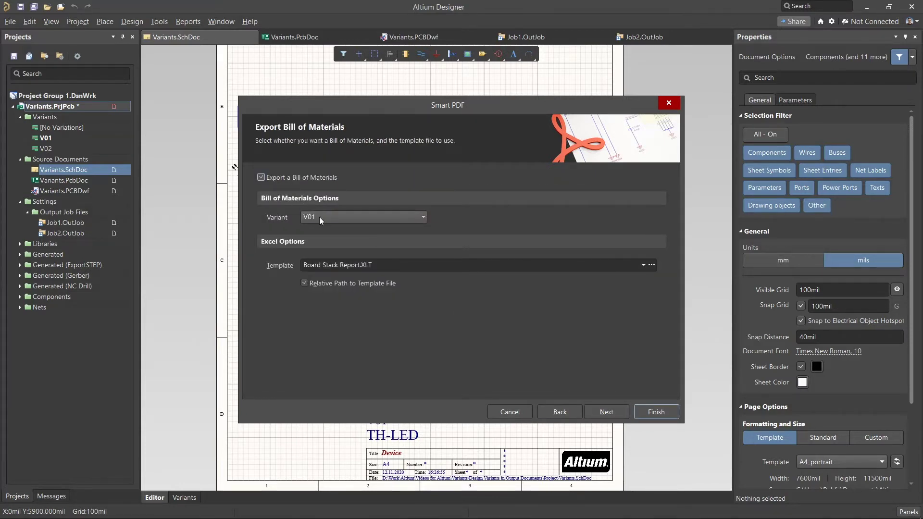
click(320, 217)
click(319, 217)
click(297, 178)
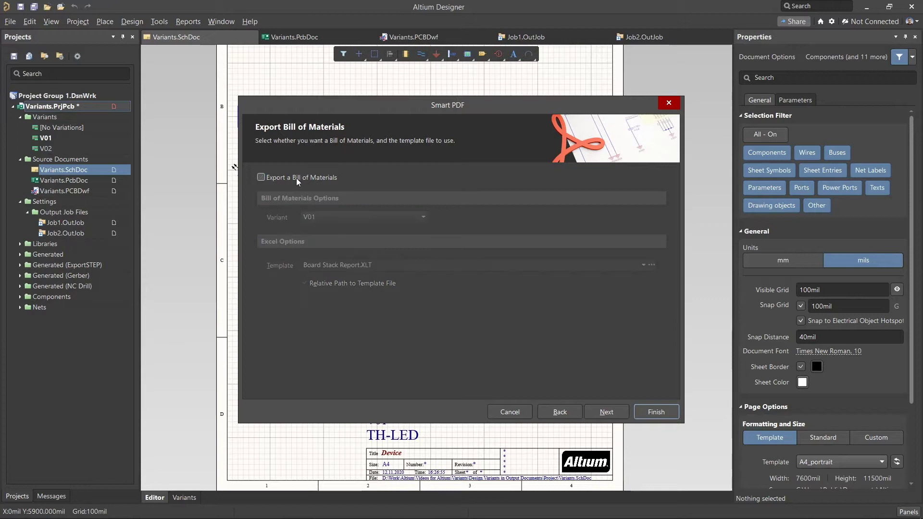
click(605, 415)
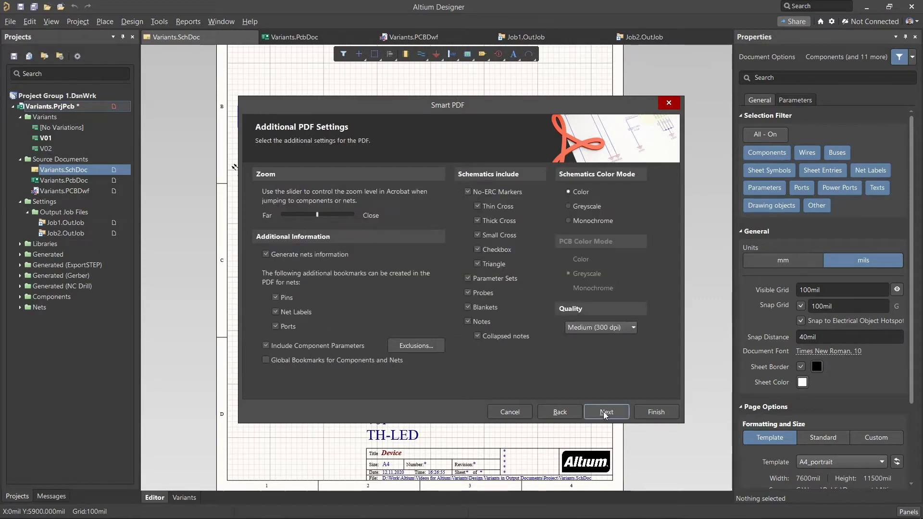
click(605, 414)
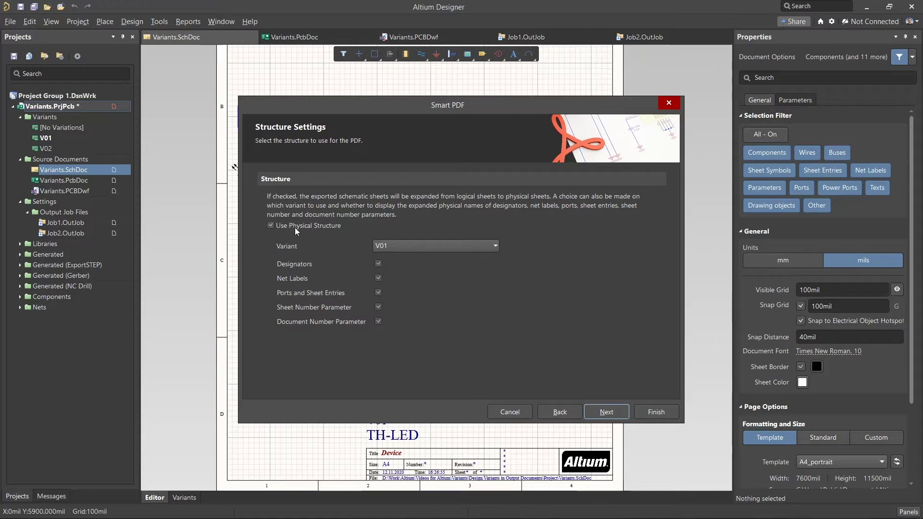
- Set the PDF variant to V02 and generate Variants.pdf
click(397, 246)
click(395, 277)
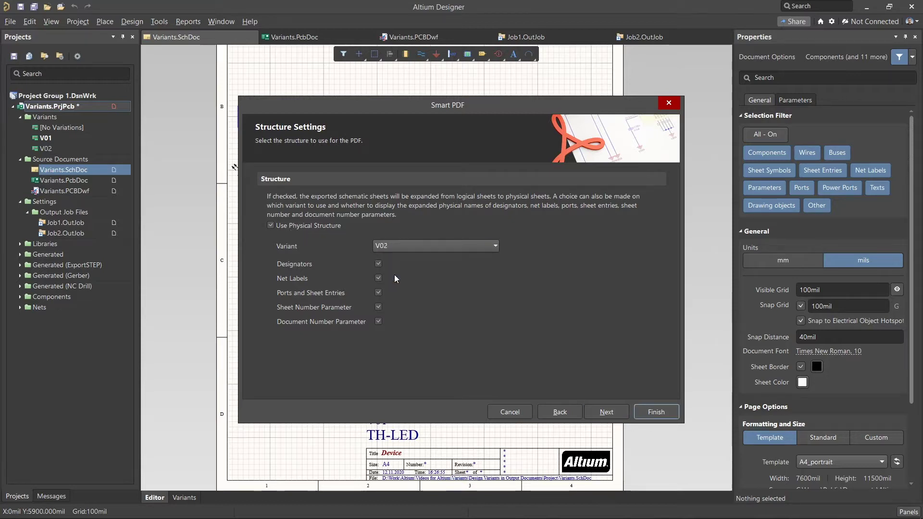
click(617, 412)
click(646, 412)
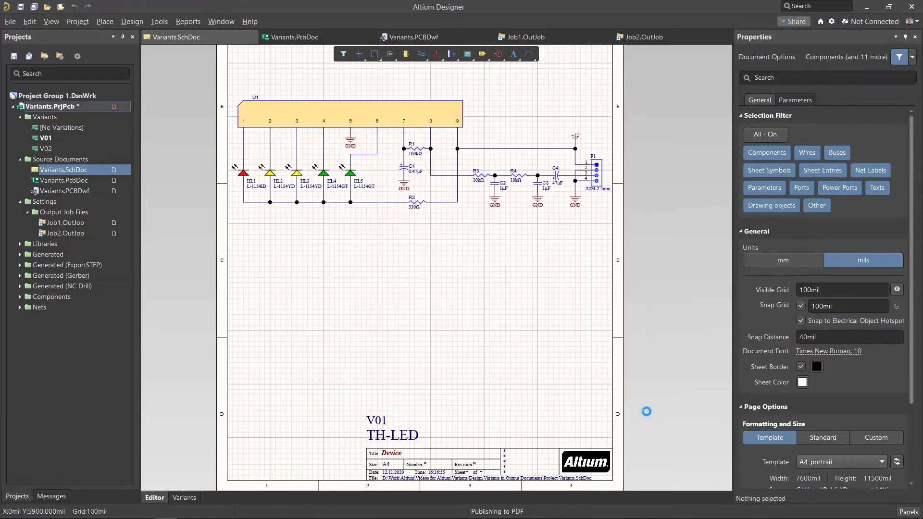
- Inspect the SMD-LED part values in the PDF, then return to the Variants.PcbDoc board
ctrl+scroll(645, 393, down, 5)
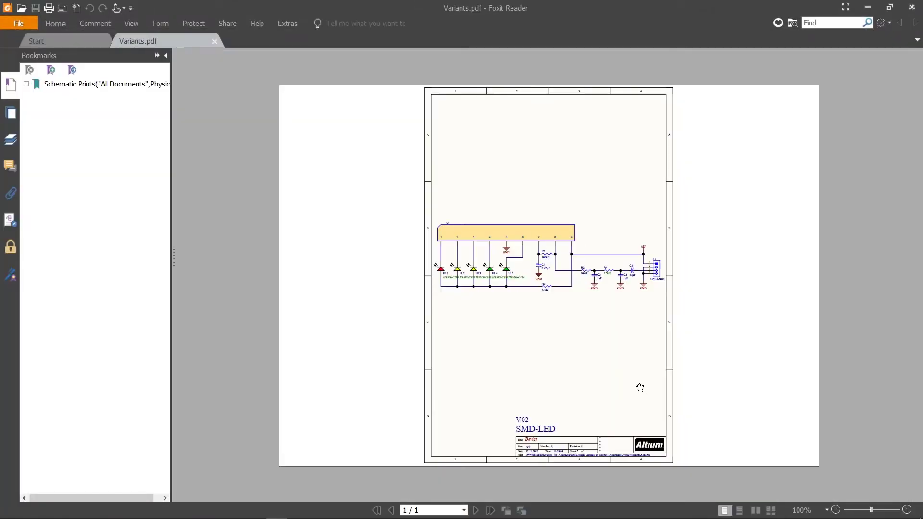
ctrl+scroll(639, 386, up, 6)
ctrl+scroll(527, 267, up, 1)
drag(527, 267, 556, 259)
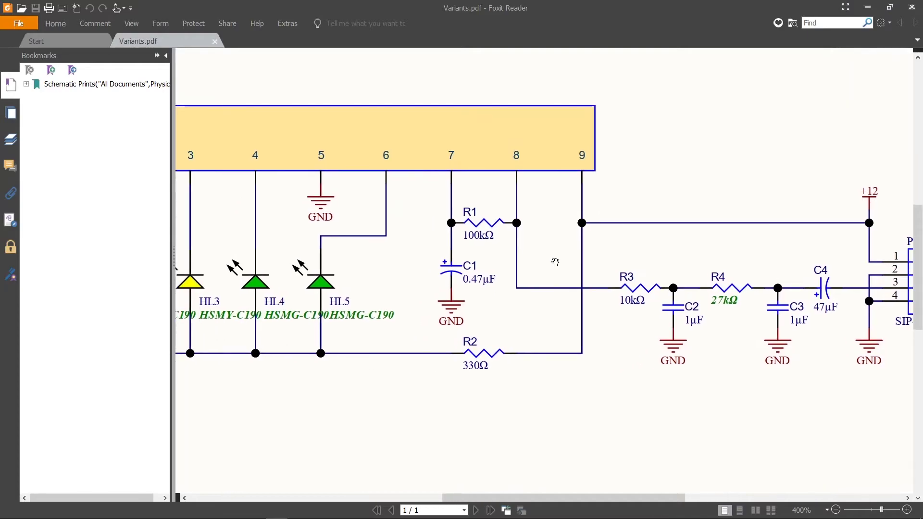
key(alt+Tab)
click(295, 38)
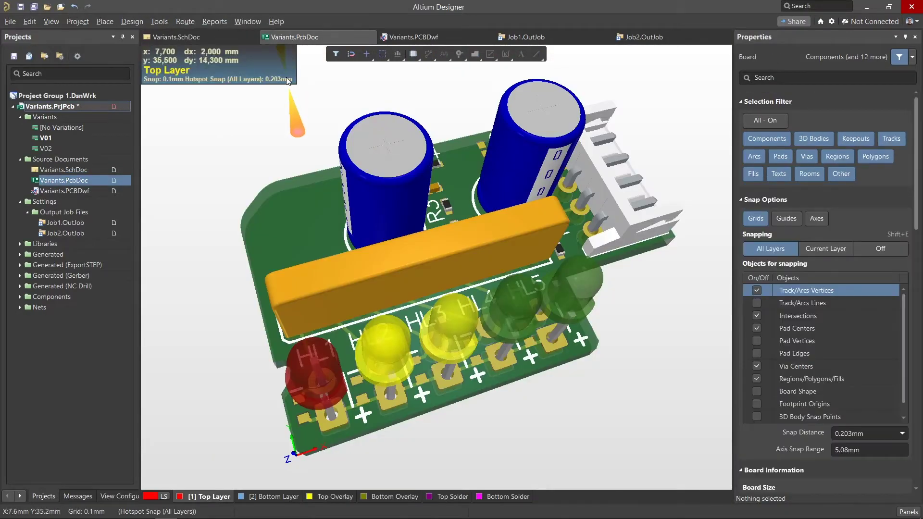
- Activate variant V02 and browse the Export, Fabrication and Assembly Outputs menus
double_click(45, 149)
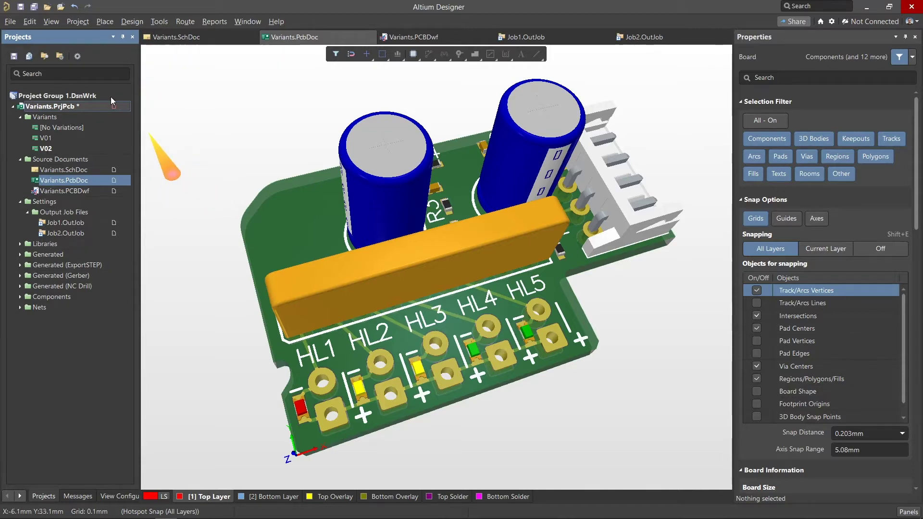
click(10, 22)
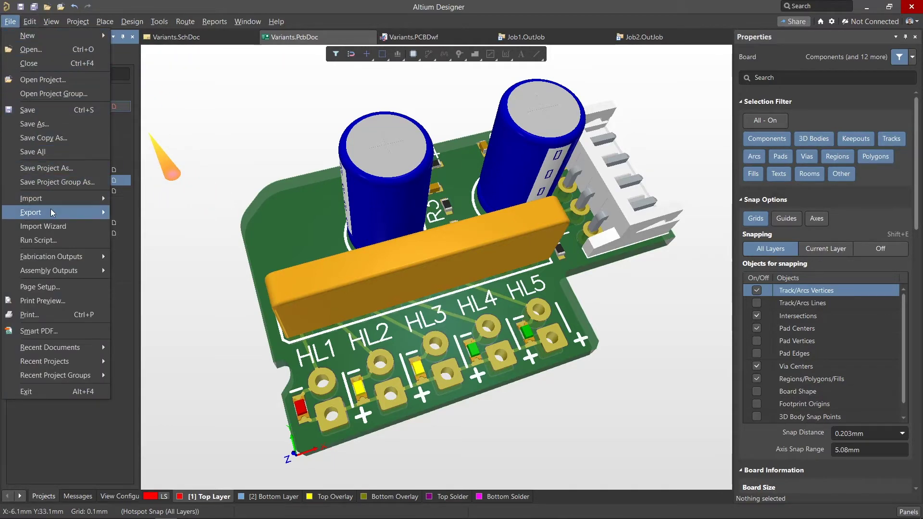
mouse_move(50, 212)
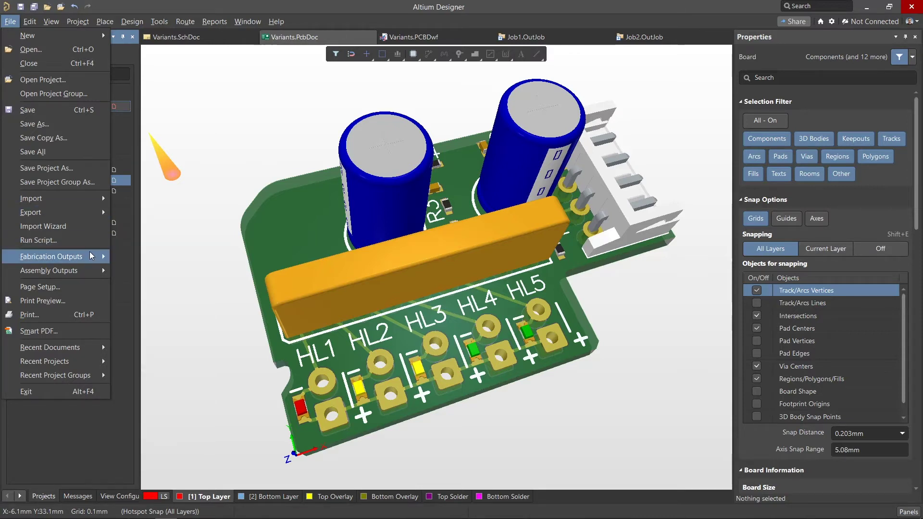
mouse_move(82, 276)
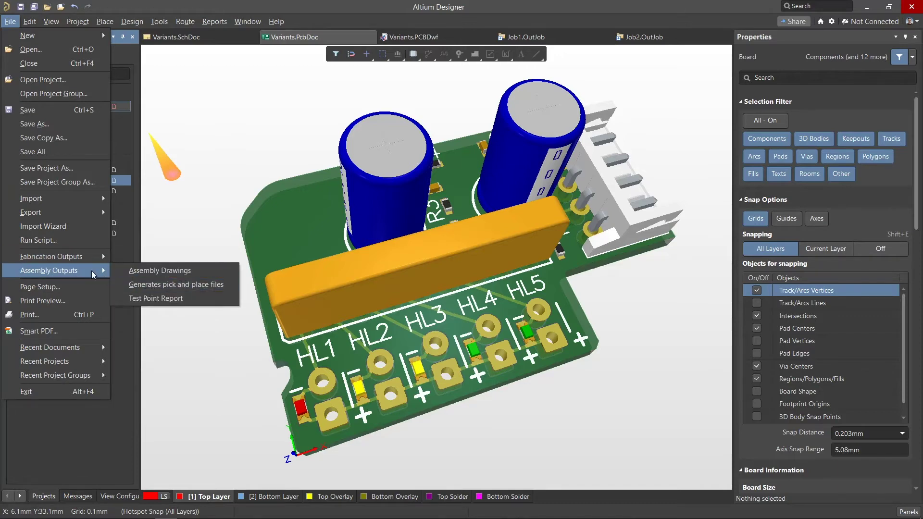
- Compare the board print previews for variant V02 and variant V01
click(51, 302)
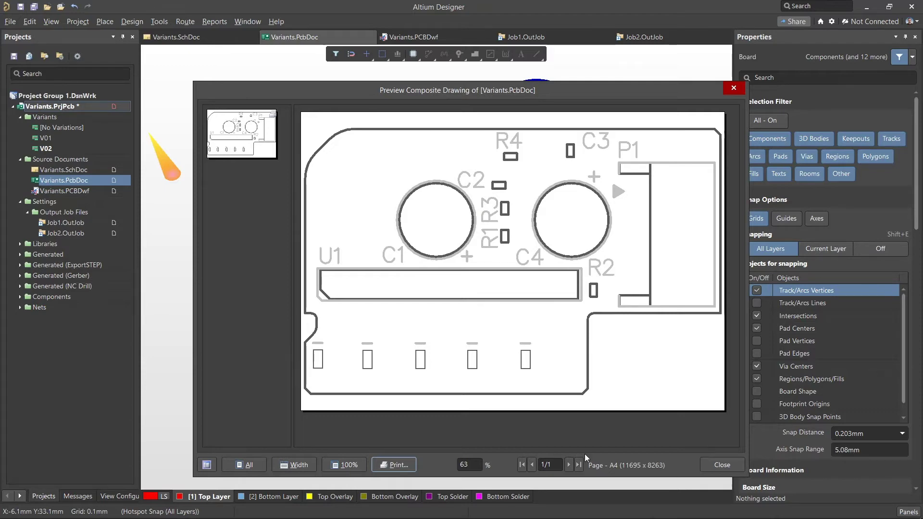
click(722, 465)
click(11, 22)
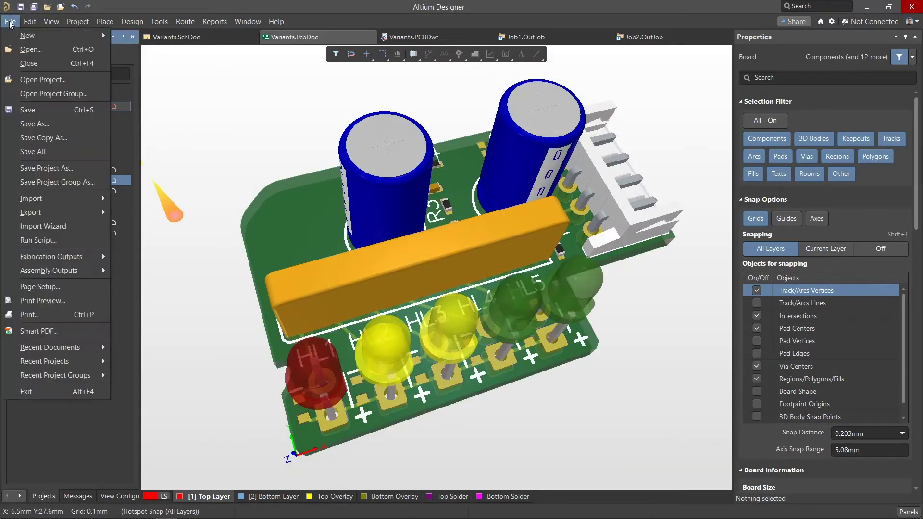
click(42, 300)
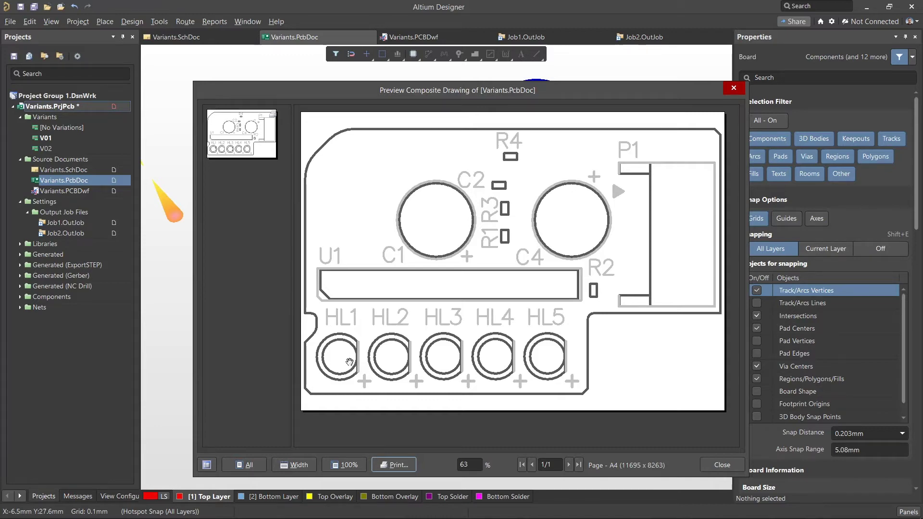
click(712, 464)
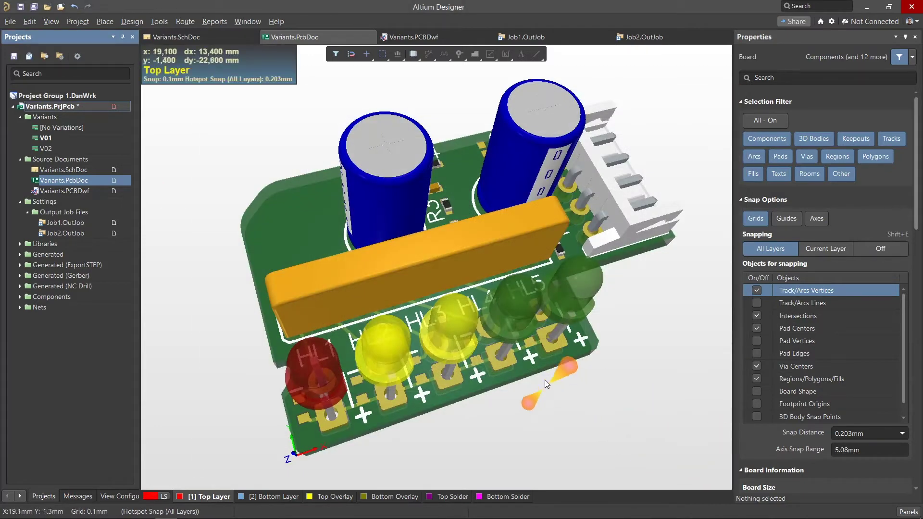
- Set the Variants.PCBDwf drawing's source variant to V01, leaving the drawing unsaved
click(413, 37)
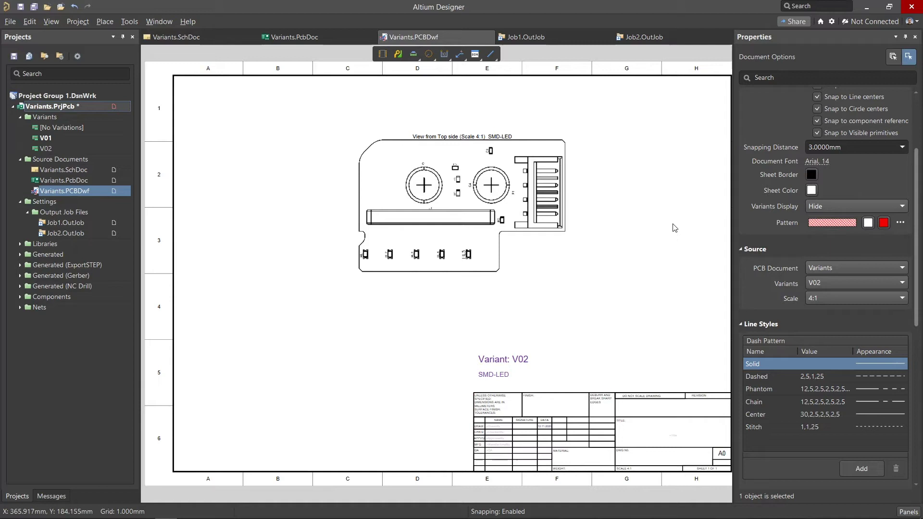
scroll(806, 266, up, 3)
scroll(806, 266, down, 3)
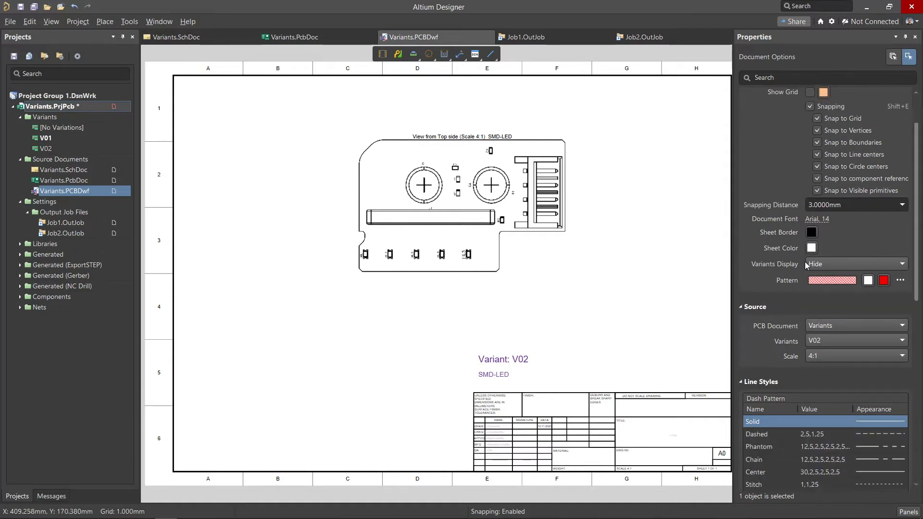
click(825, 286)
click(813, 307)
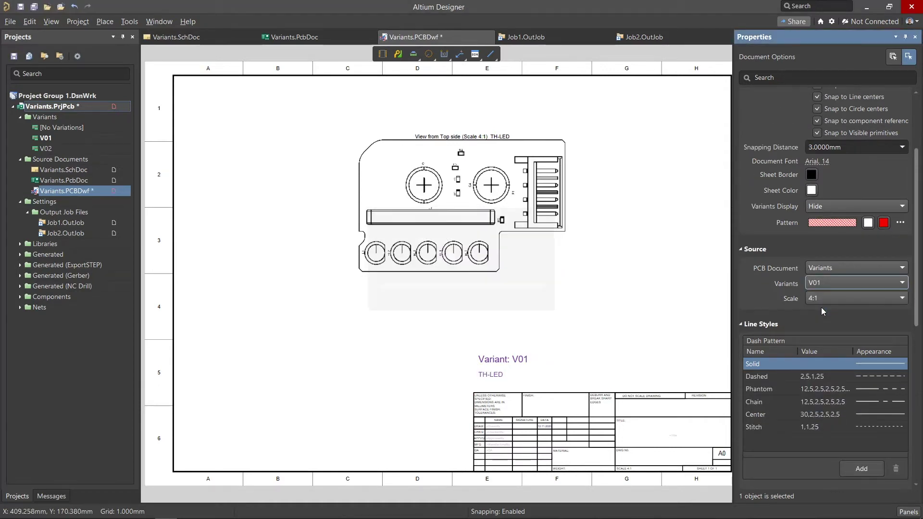
click(10, 22)
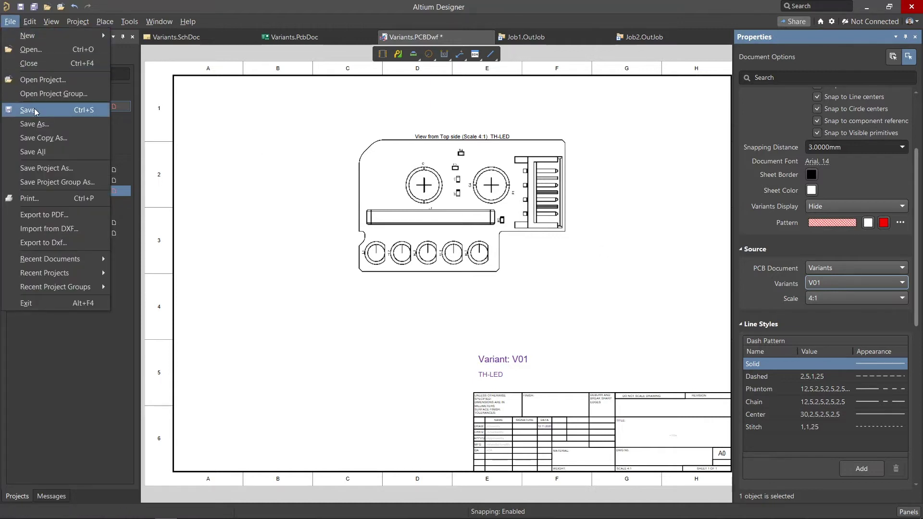
click(202, 245)
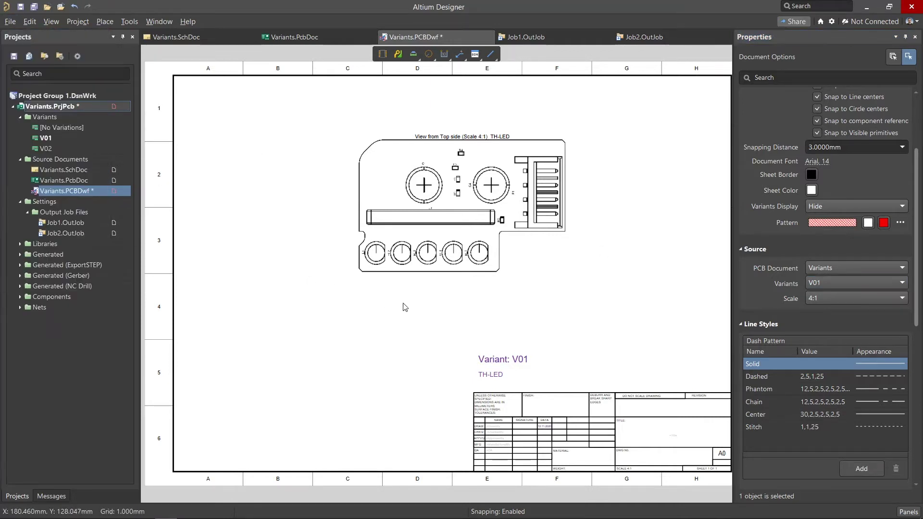
- In Job1.OutJob, choose V01 as the single variant for all outputs
click(516, 39)
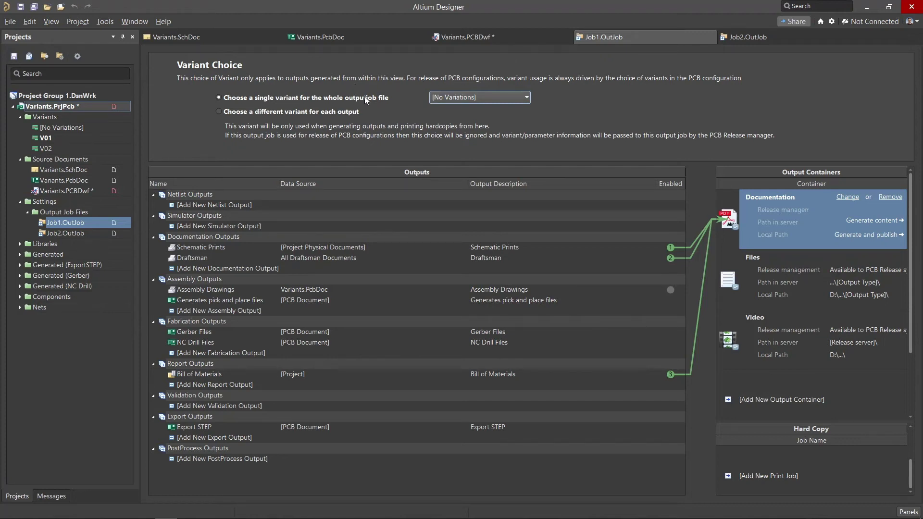
click(458, 97)
click(450, 117)
- Keep the Documentation output folder named after the variant
click(848, 198)
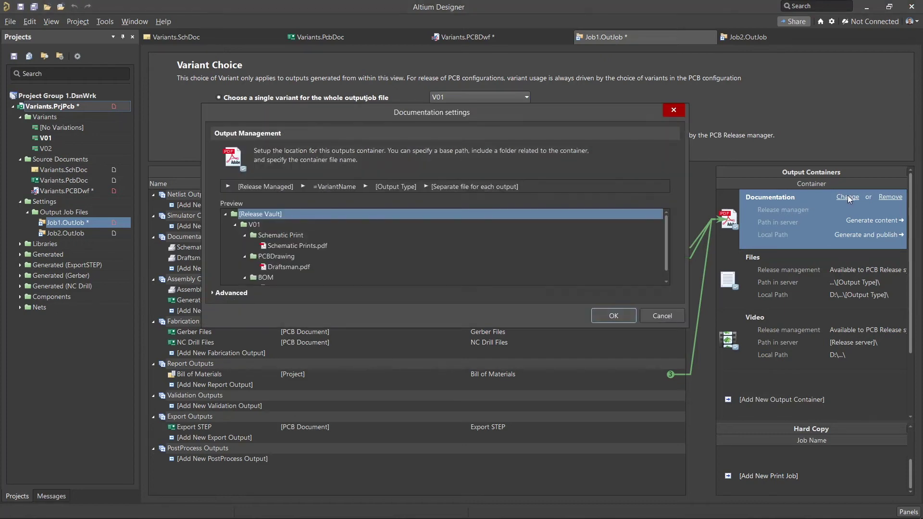
click(352, 190)
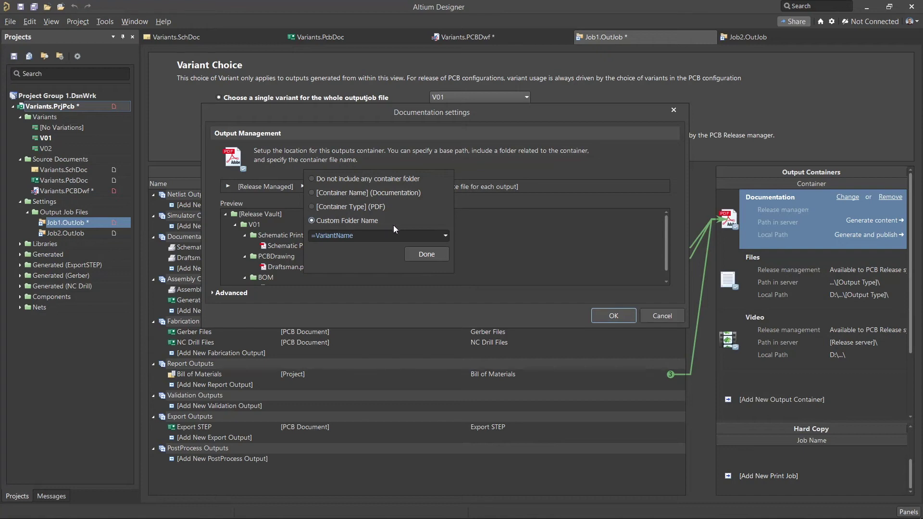
click(445, 235)
click(339, 316)
click(426, 255)
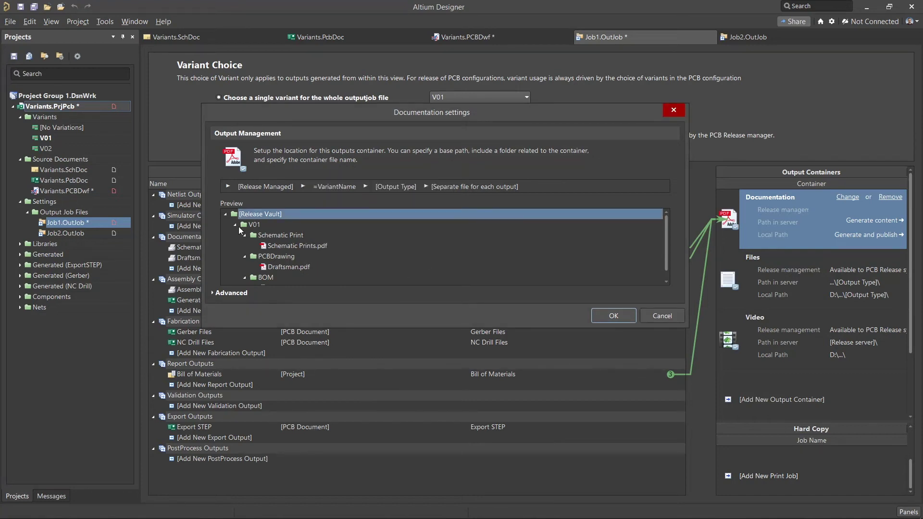
- Name each documentation file after its output instead of a custom project-variant name
click(452, 187)
click(448, 195)
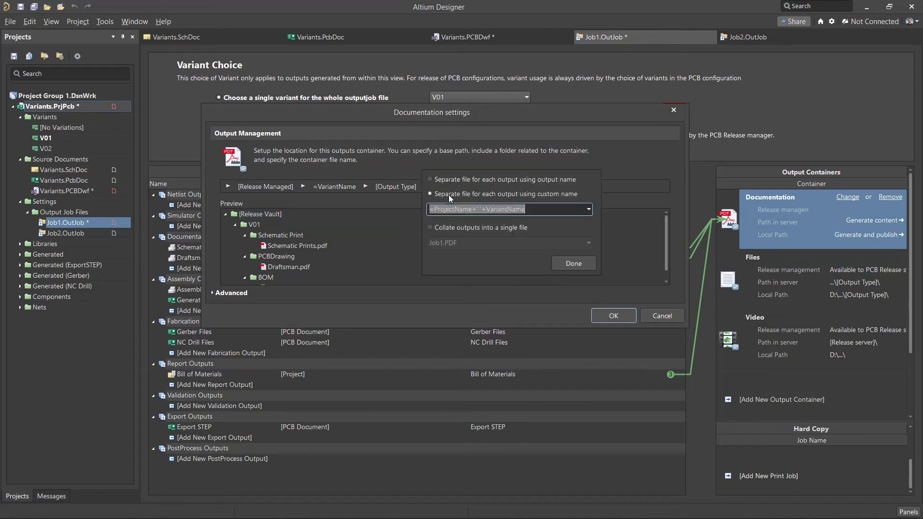
click(533, 211)
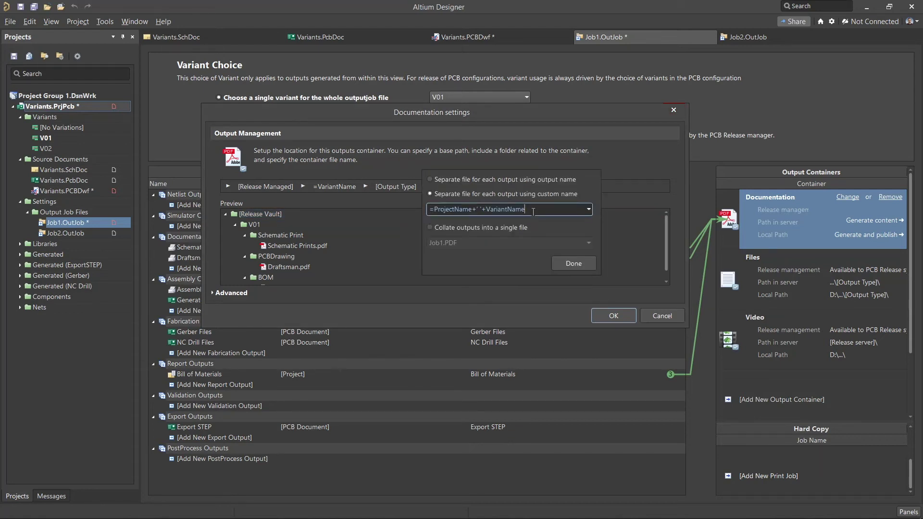
click(572, 264)
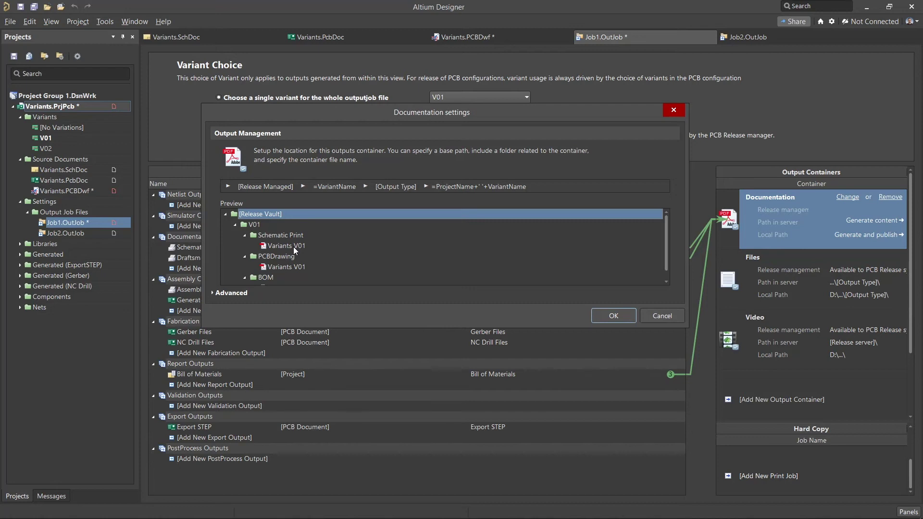
click(468, 186)
click(469, 182)
click(576, 264)
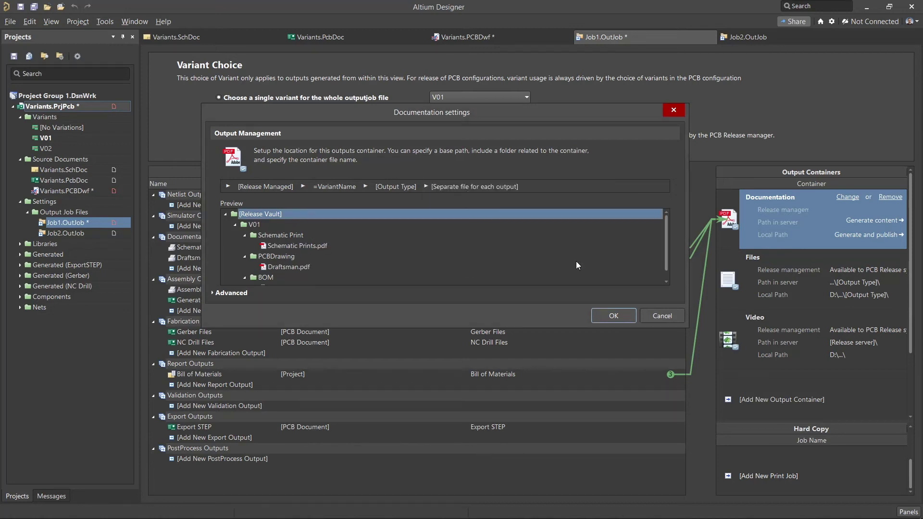
click(628, 316)
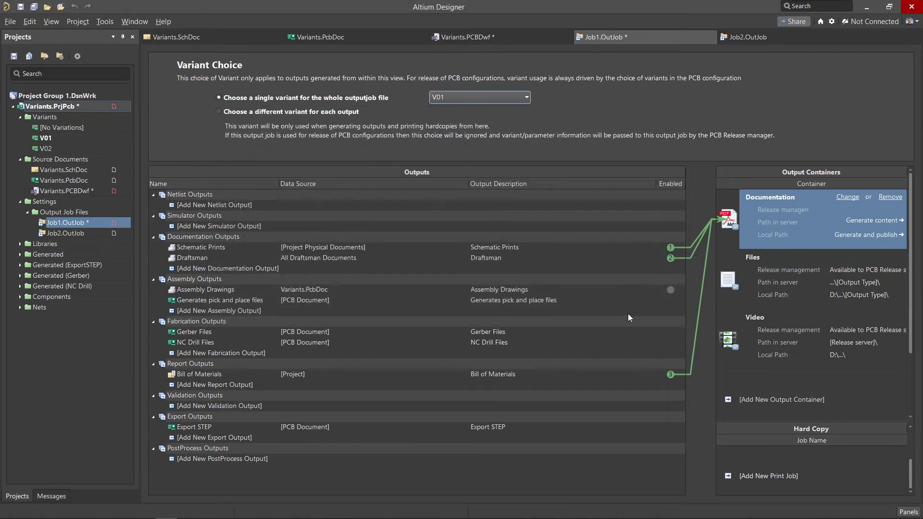
- Generate the Files and Documentation container outputs for V01
click(759, 272)
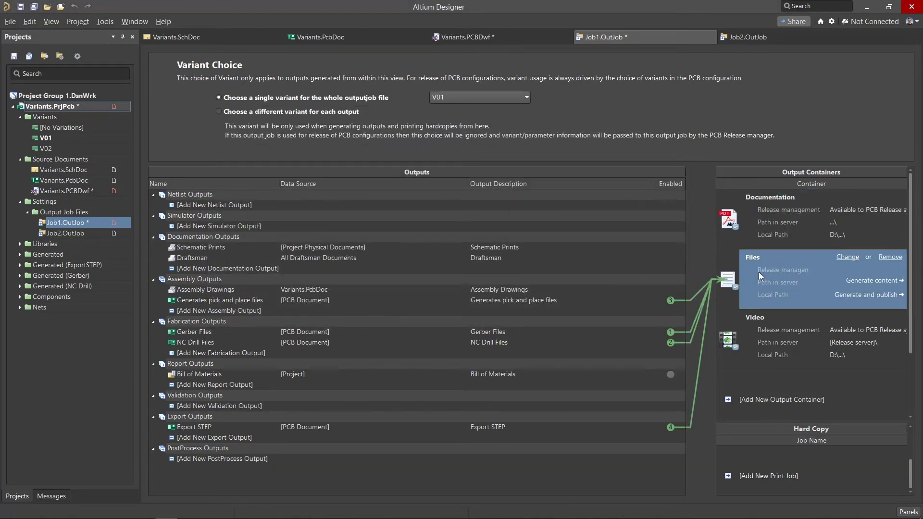
click(865, 280)
click(858, 227)
click(876, 221)
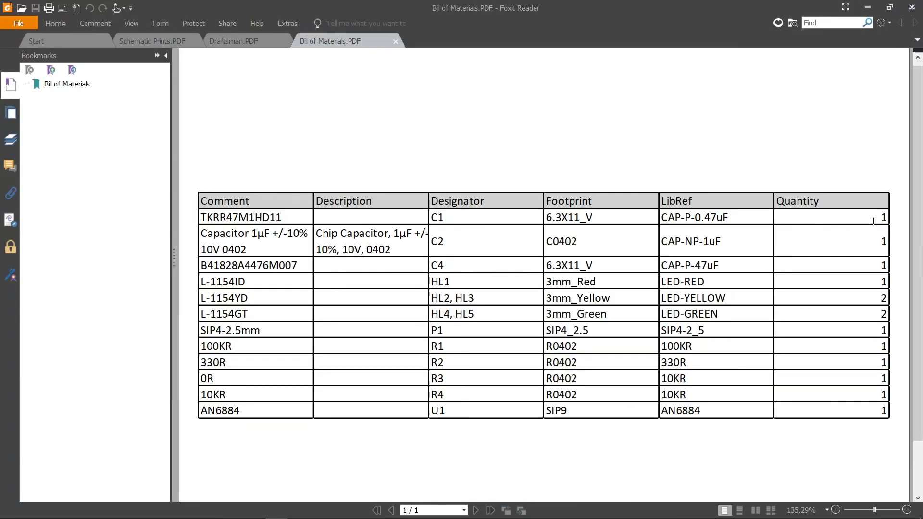
- Review the generated Schematic Prints and Draftsman PDFs
click(152, 40)
scroll(604, 401, down, 1)
ctrl+scroll(605, 401, up, 2)
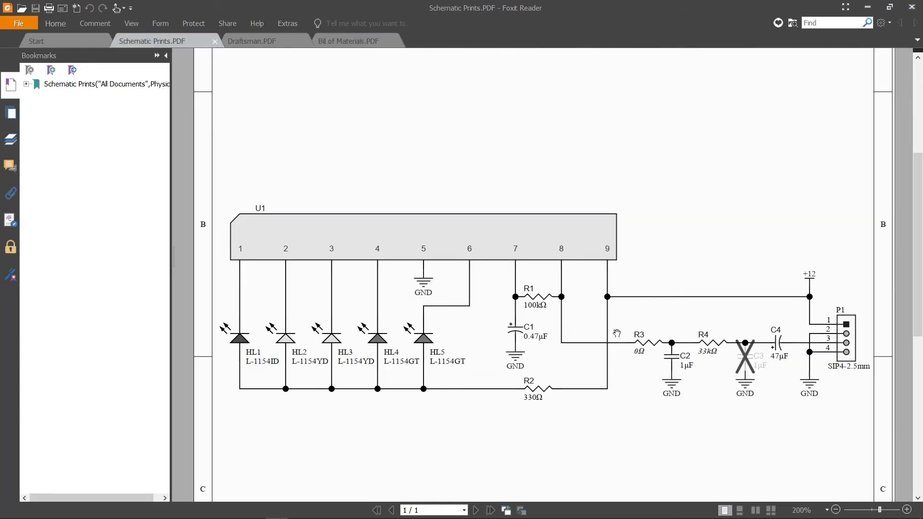
click(270, 42)
- Switch Job1 to variant V02 and regenerate the Documentation outputs
key(alt+Tab)
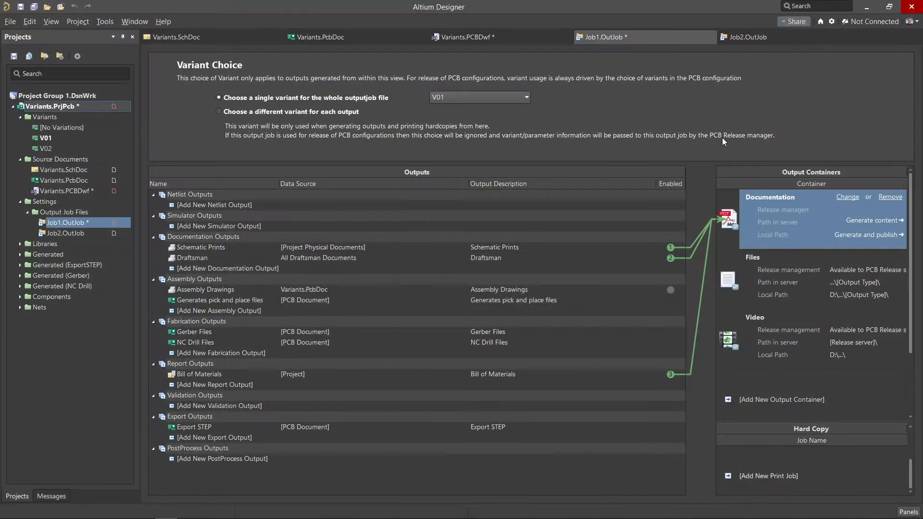
click(480, 98)
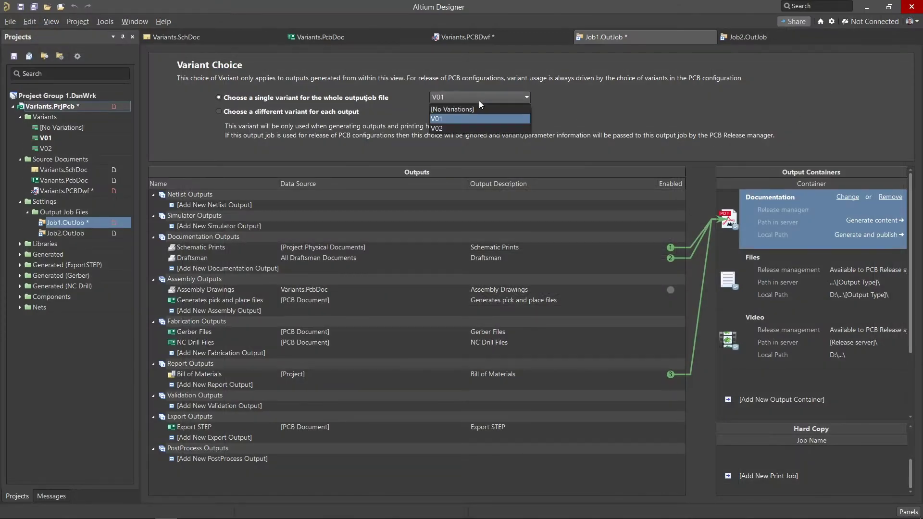
click(464, 125)
click(875, 220)
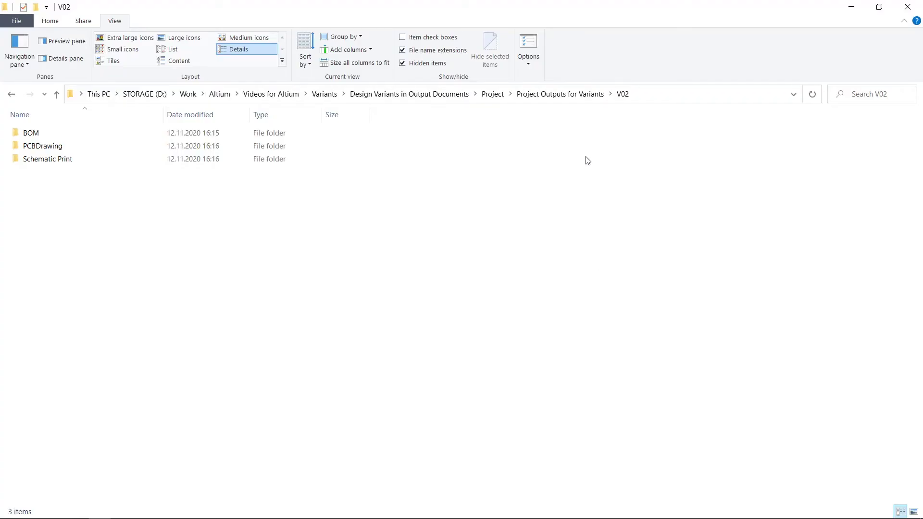
- Open the V01 output folder, then go back and open the V02 folder
click(566, 95)
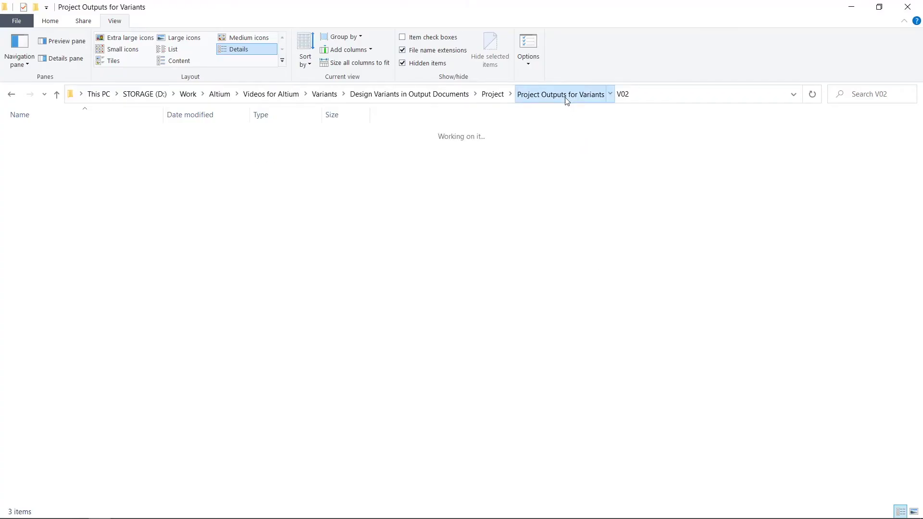
double_click(38, 132)
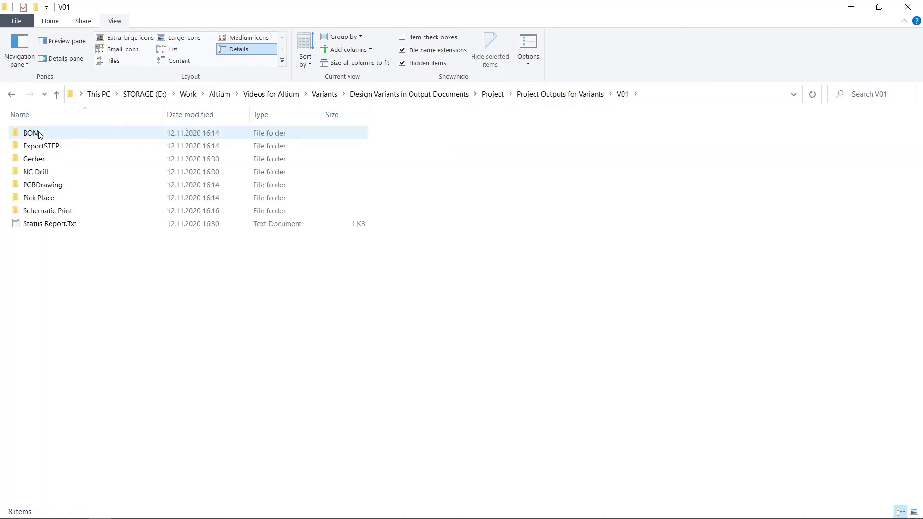
click(560, 94)
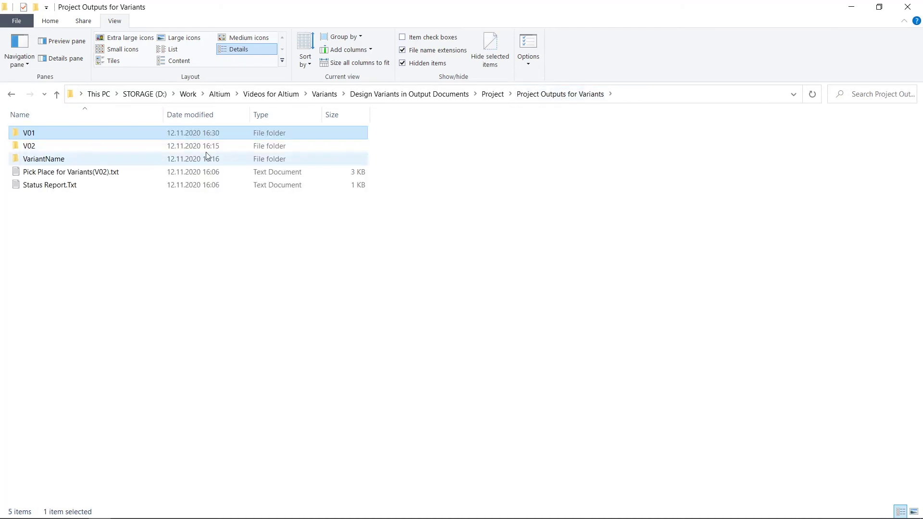
double_click(102, 148)
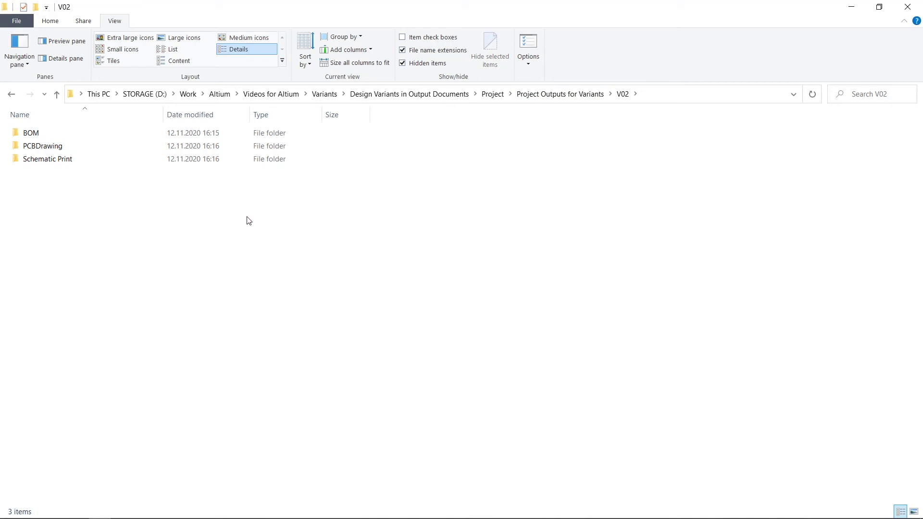
- In Job2.OutJob, select 'Choose a different variant for each output'
click(852, 7)
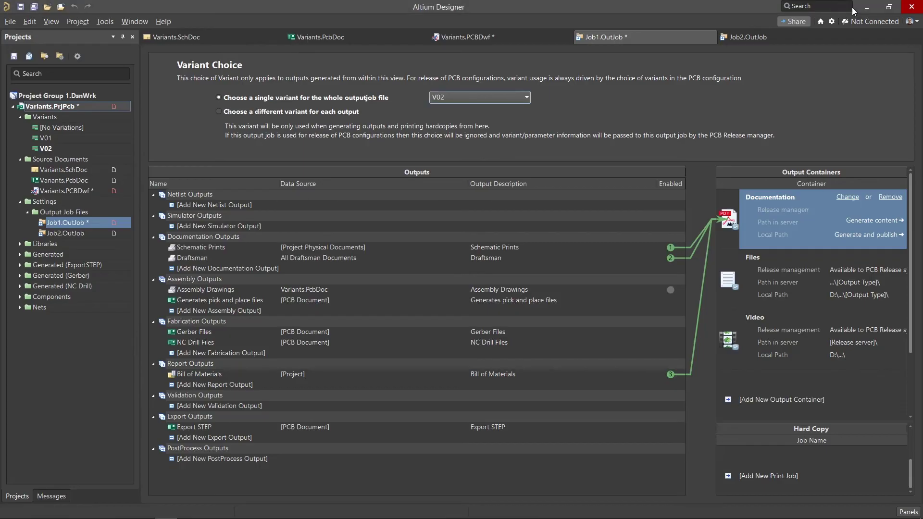
click(738, 39)
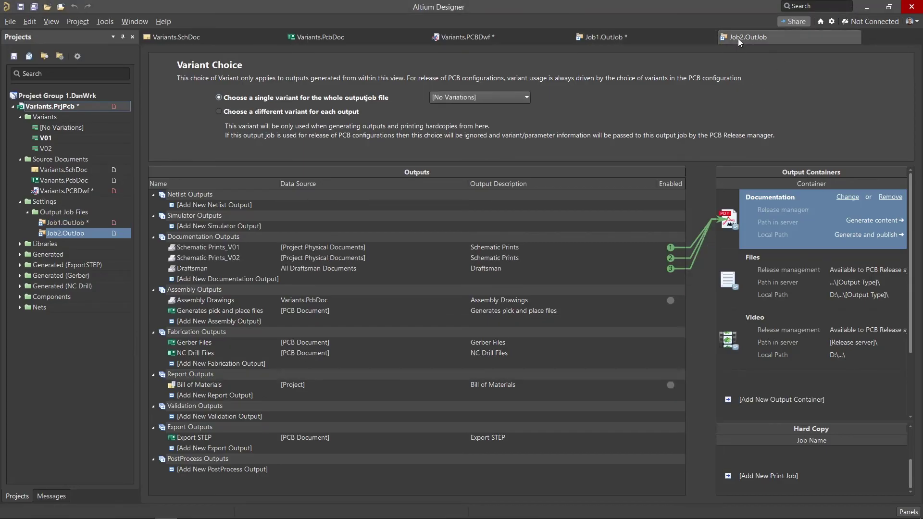
click(331, 112)
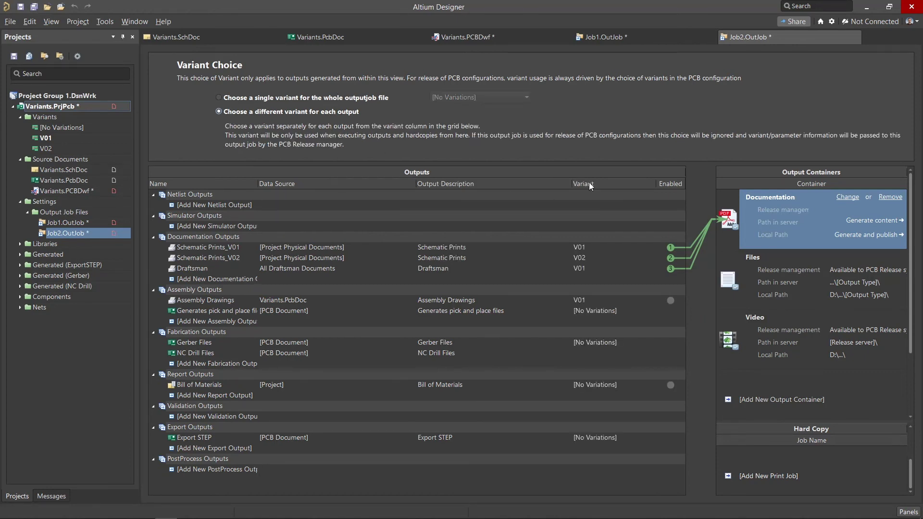
- Confirm the Schematic Prints_V02 output keeps V02 as its variant
click(244, 248)
click(238, 258)
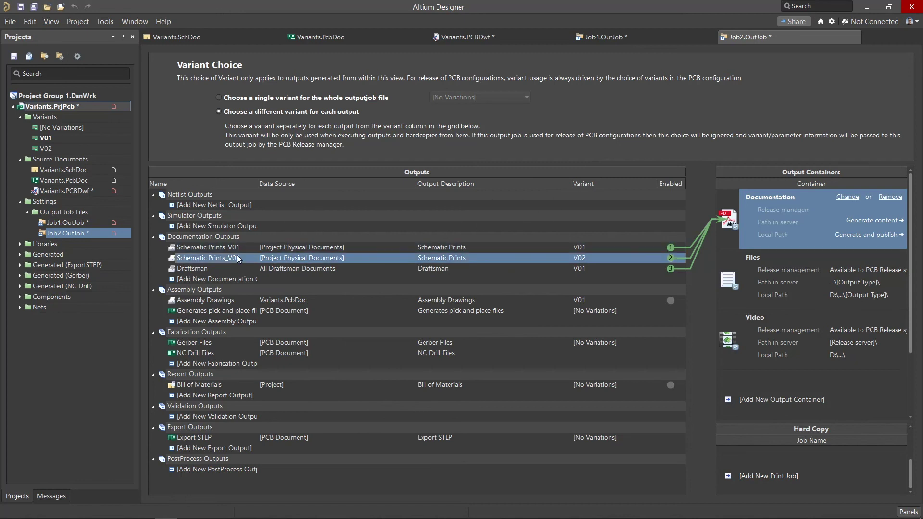
click(598, 262)
click(651, 259)
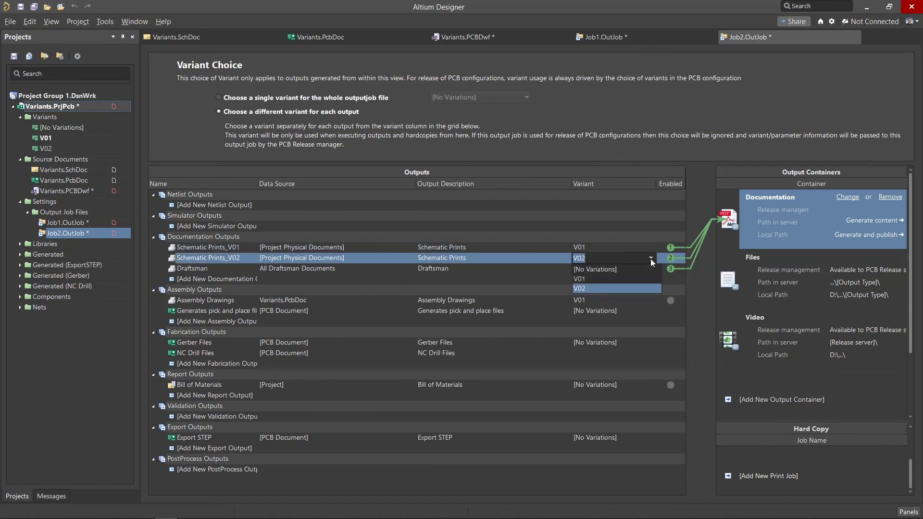
click(650, 258)
- Duplicate the Draftsman output and set the Copy of Draftsman variant to V02
click(199, 269)
right_click(203, 269)
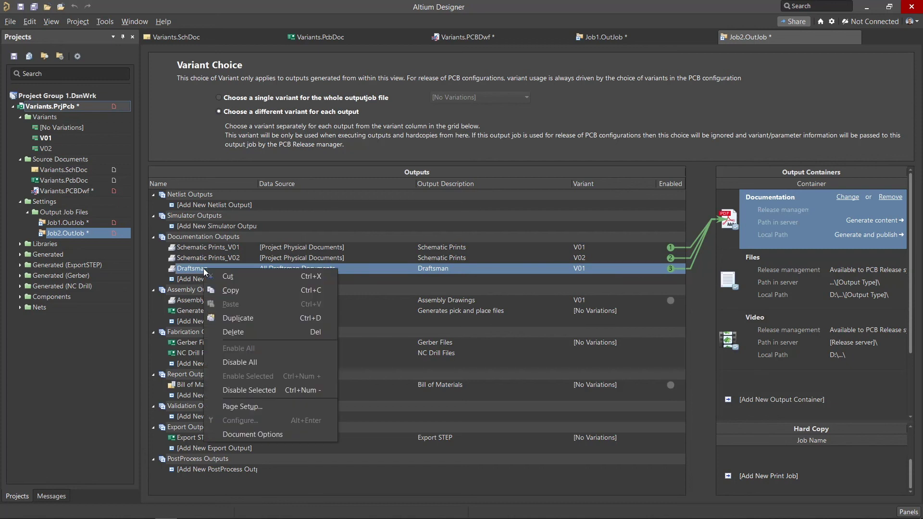
click(247, 318)
click(574, 280)
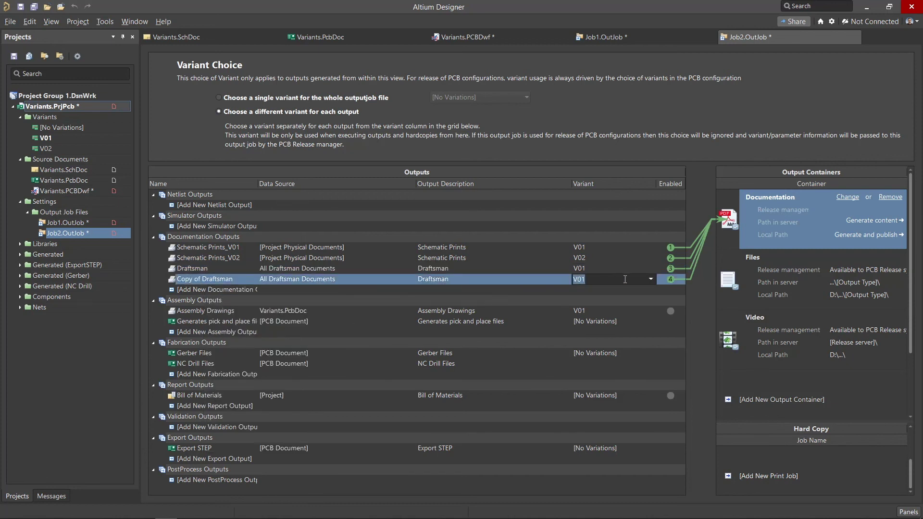
click(651, 280)
click(607, 310)
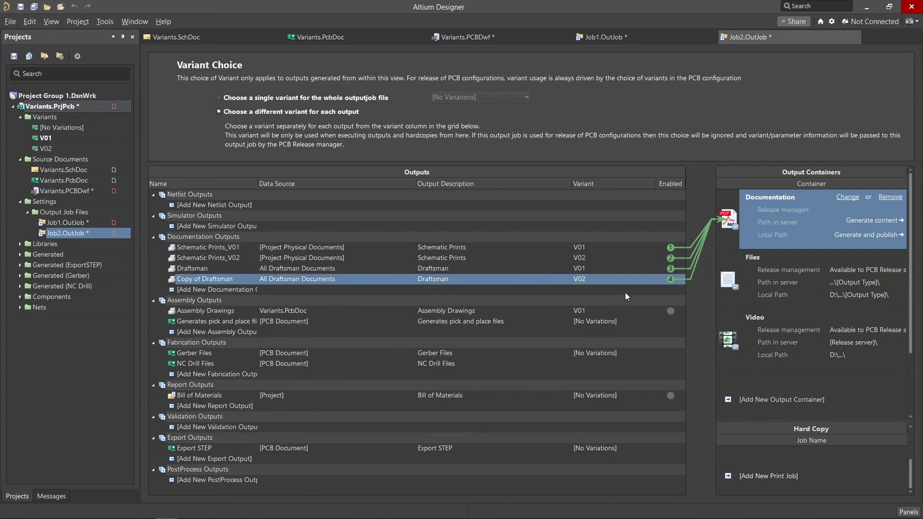